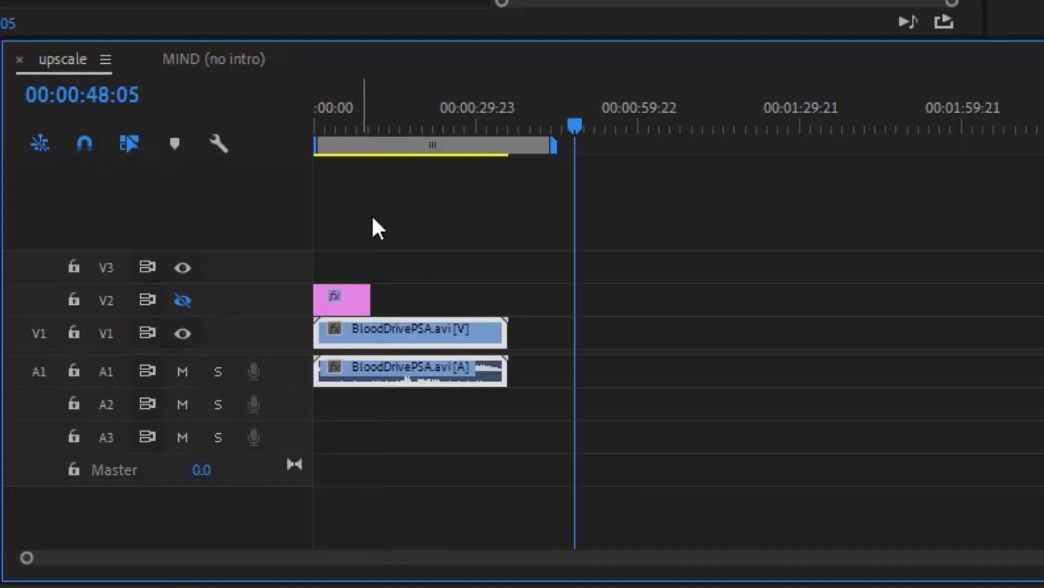
Copy the adjustment layer's attributes and paste its Frames, Instant 4K and Denoiser III effects onto the BloodDrivePSA.avi clip
left_click(351, 298)
right_click(351, 298)
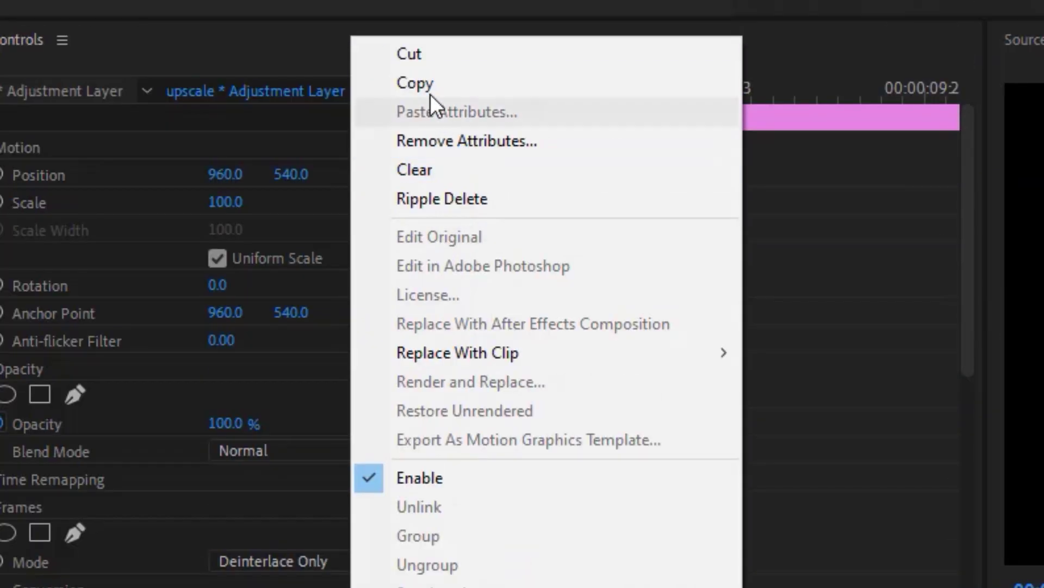
left_click(430, 87)
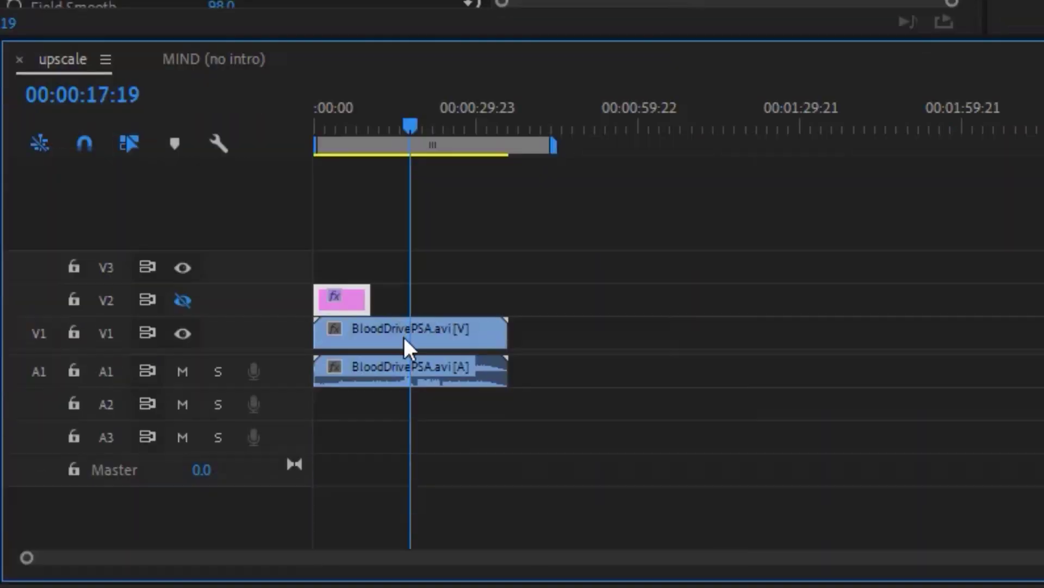
left_click(403, 334)
right_click(403, 334)
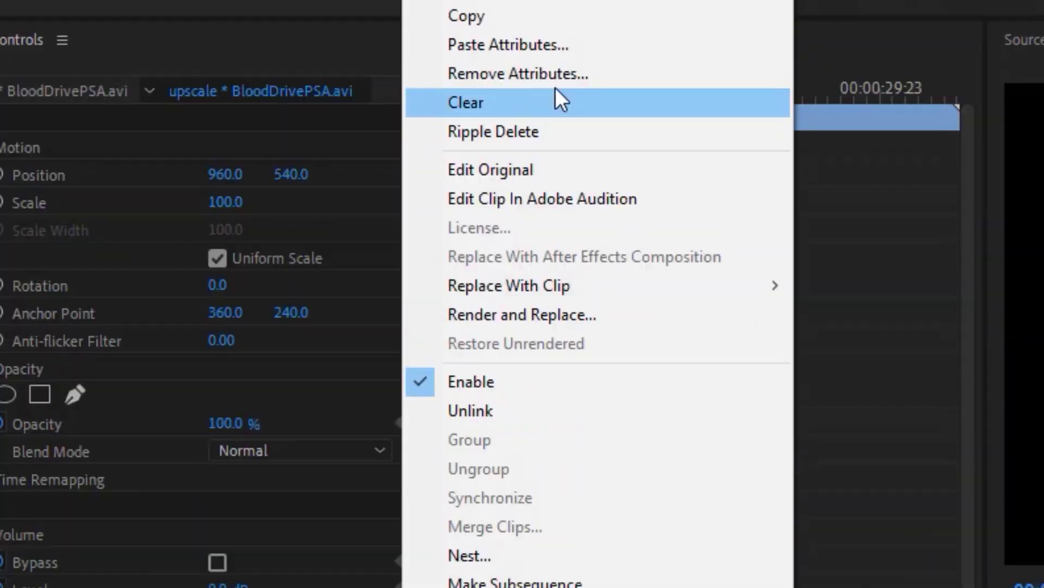
left_click(556, 52)
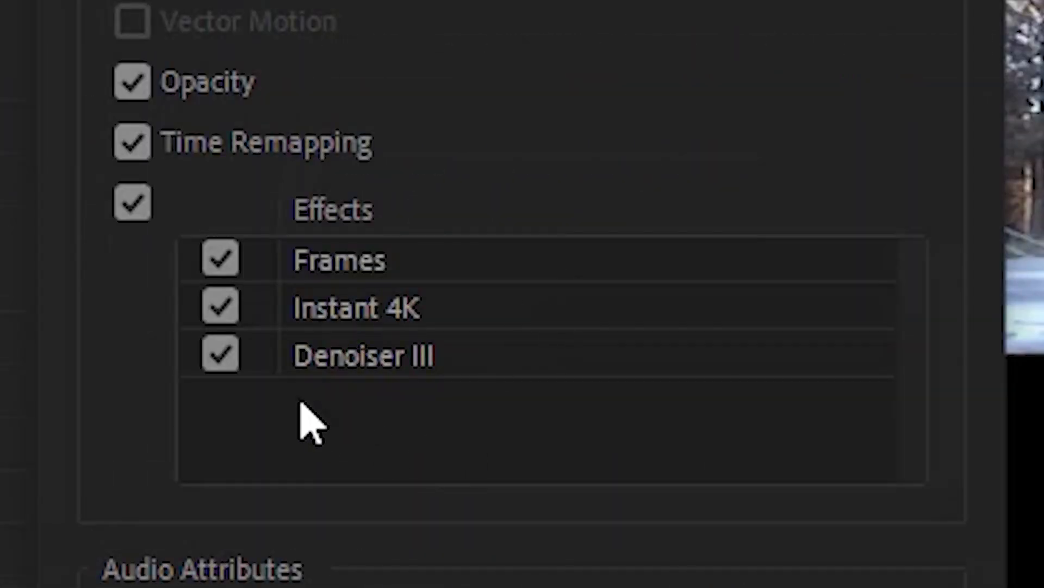
key("Return")
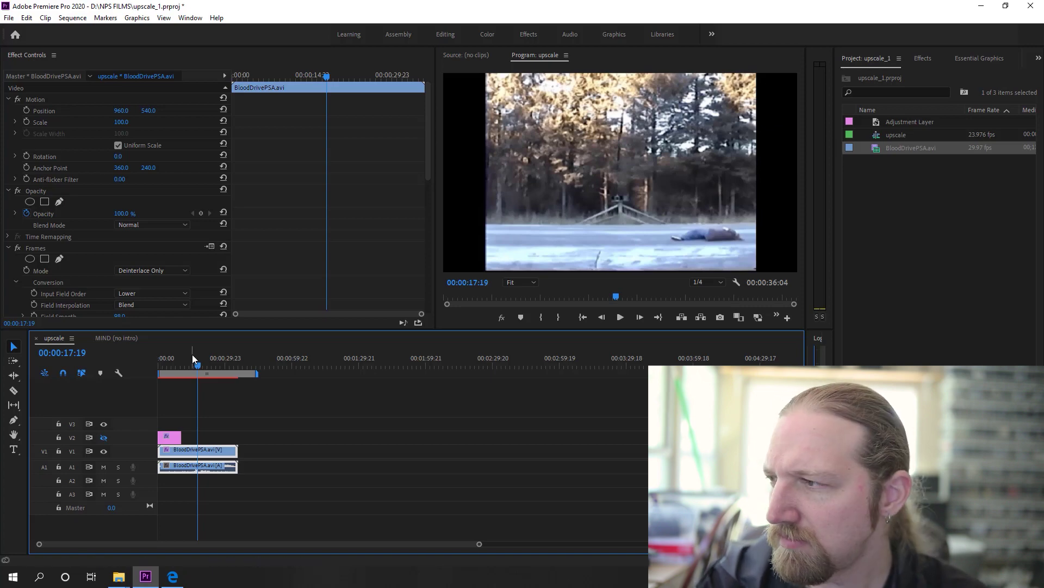
Move the playhead to 00:00:14:09 and choose Deinterlace Only as the mode of the clip's Frames effect
left_click(174, 362)
left_click(190, 370)
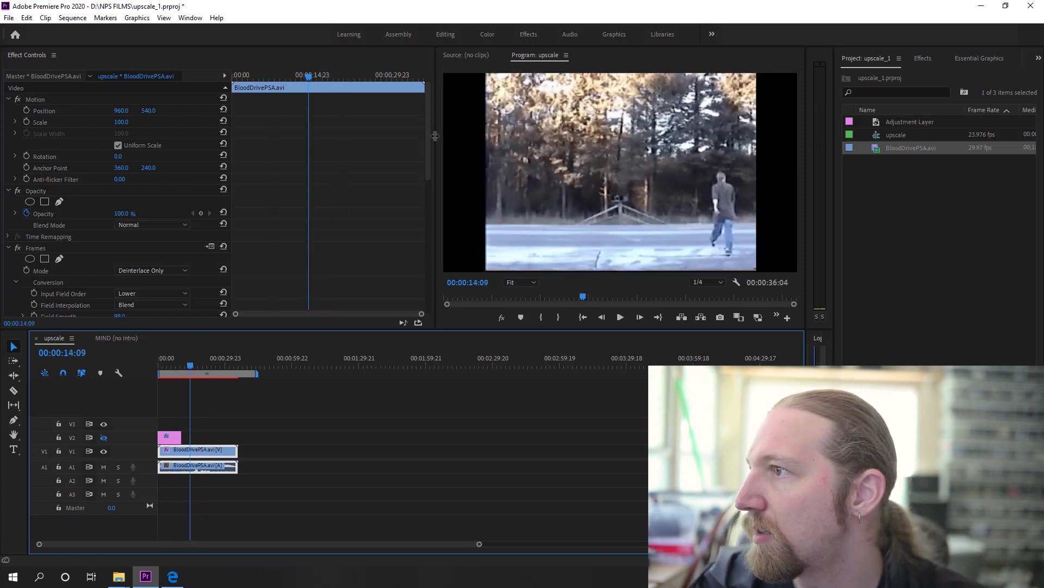
left_click_drag(429, 132, 436, 183)
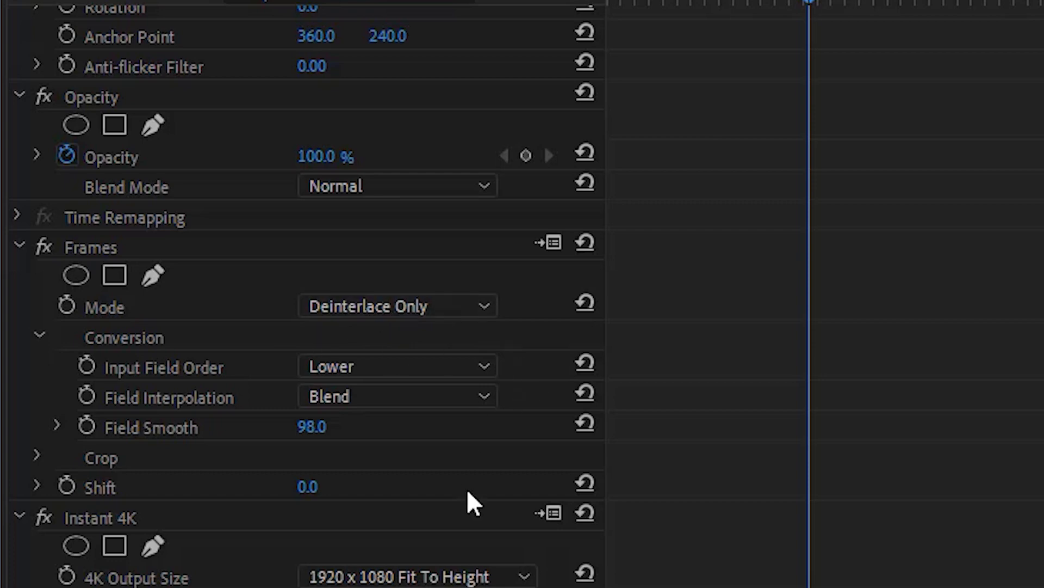
left_click(405, 306)
left_click(412, 334)
Set the 4K Output Size of the Instant 4K effect to 1920 x 1080 Fit To Width
scroll(895, 283, "down", 6)
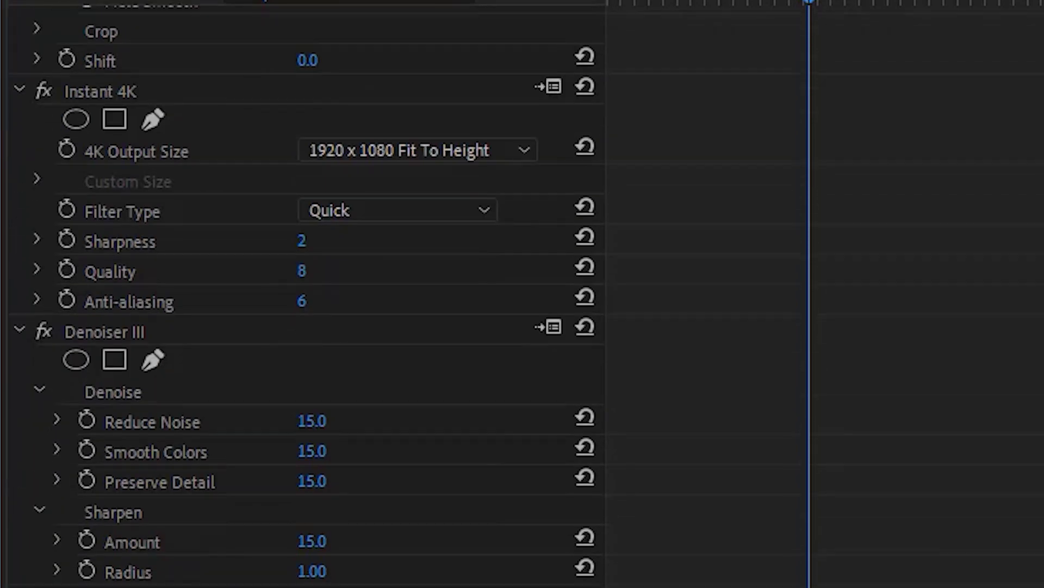
scroll(895, 283, "up", 1)
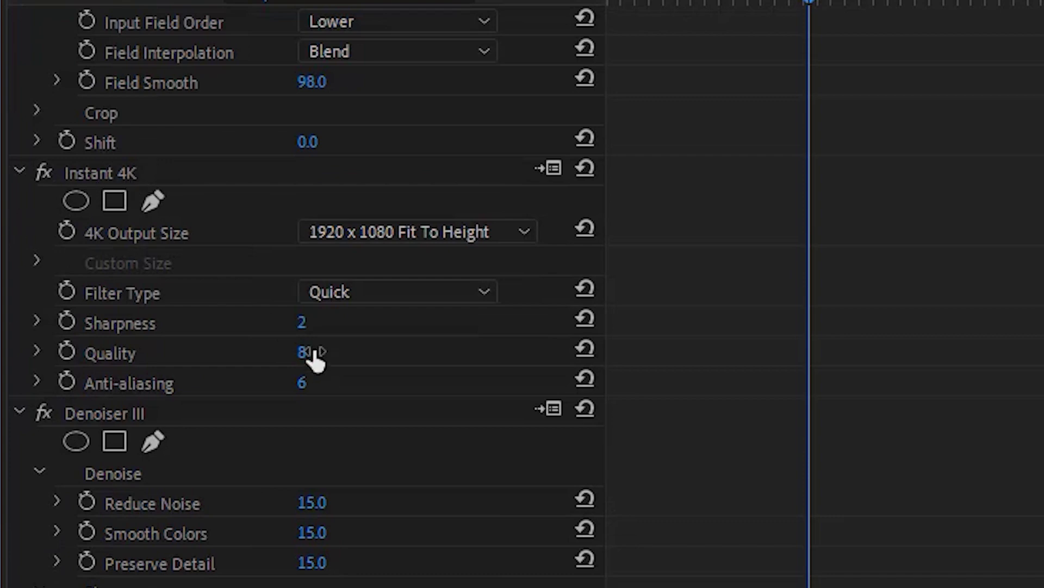
left_click(479, 232)
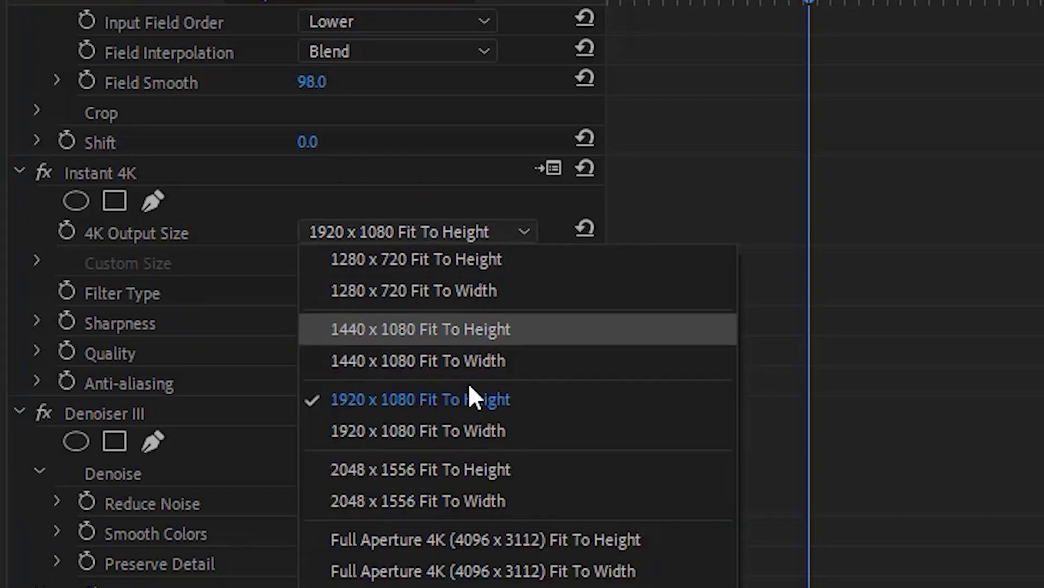
left_click(494, 426)
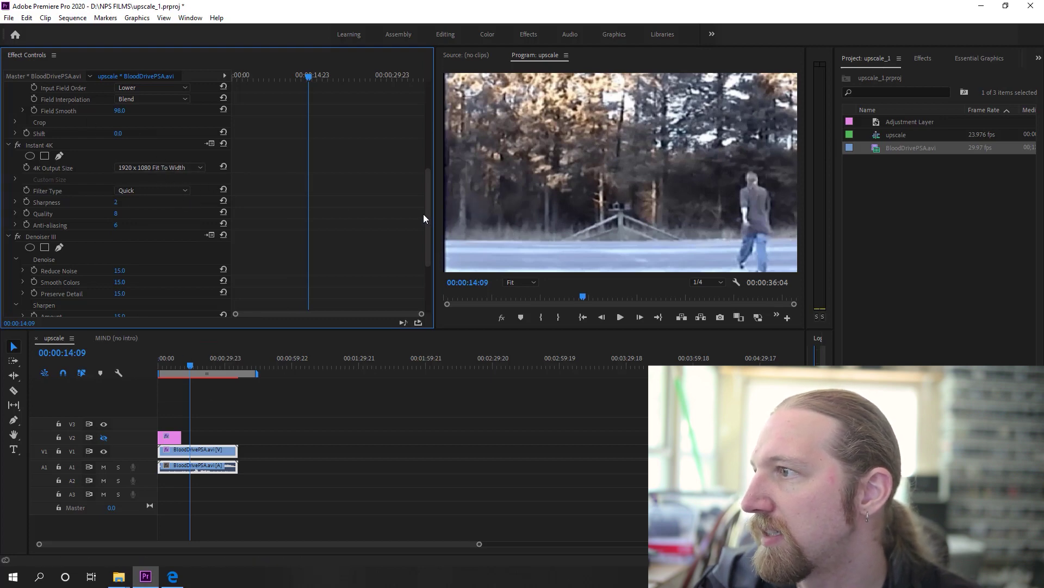
Review the clip's effect settings from Motion to Denoiser III, and check the closing part of the MIND (no intro) sequence
left_click_drag(428, 214, 432, 133)
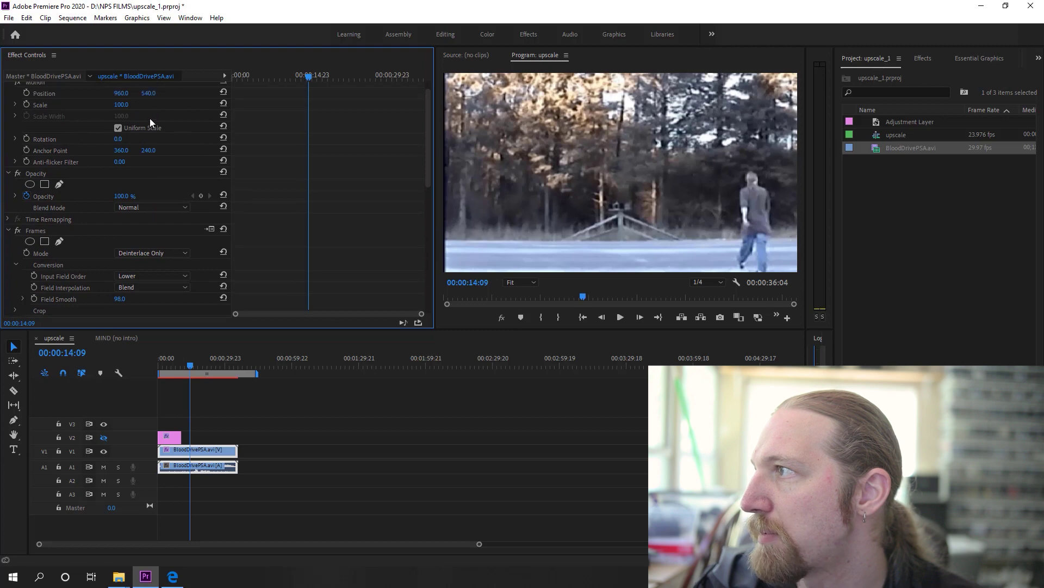
scroll(149, 118, "up", 1)
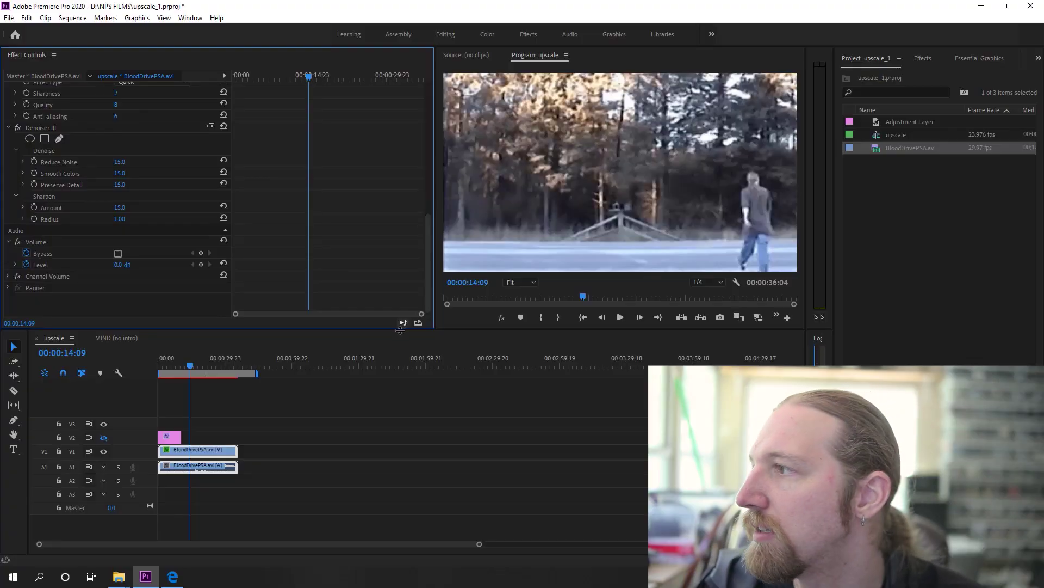
left_click(49, 131)
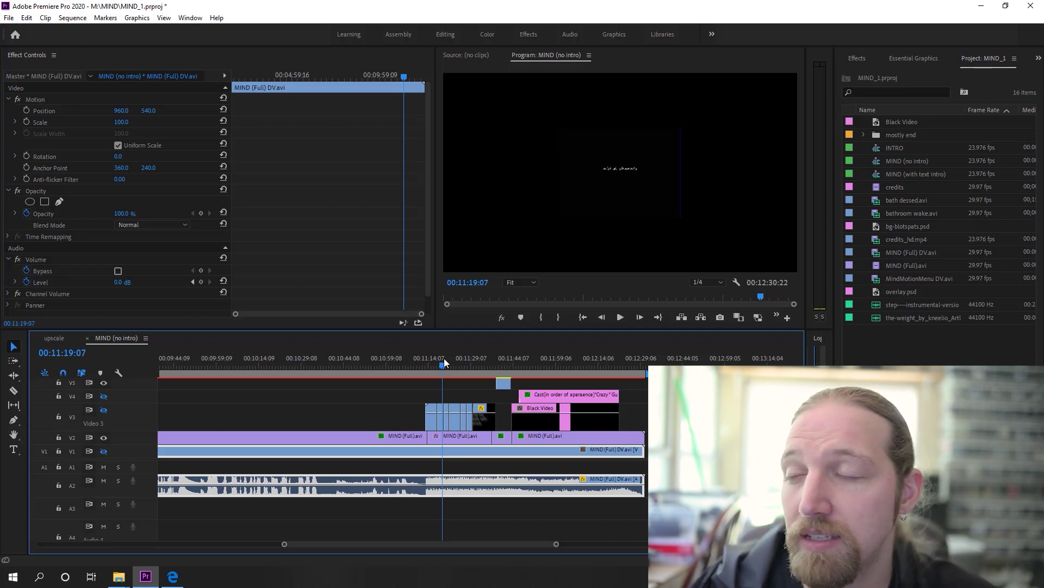
left_click(527, 359)
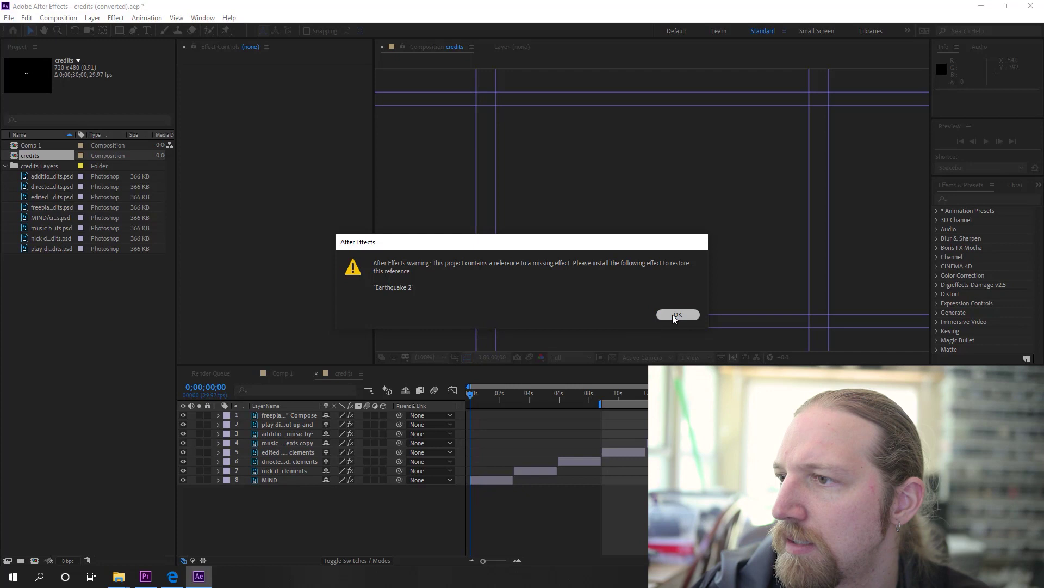
Dismiss the missing-effect warning in After Effects, switch to the web browser and open the 3DLinks.com plug-ins search result
left_click(674, 312)
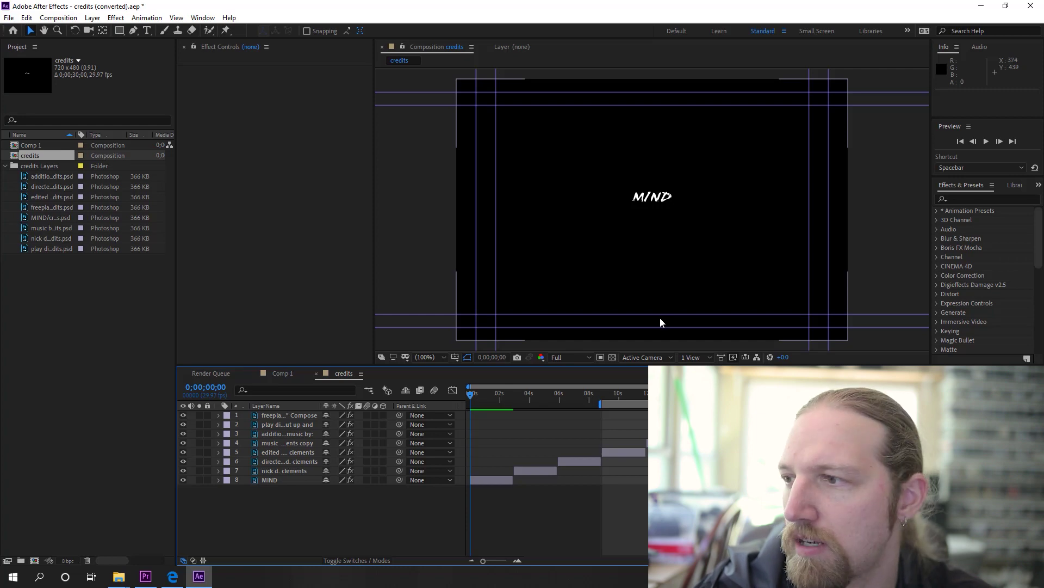
key("alt+Tab")
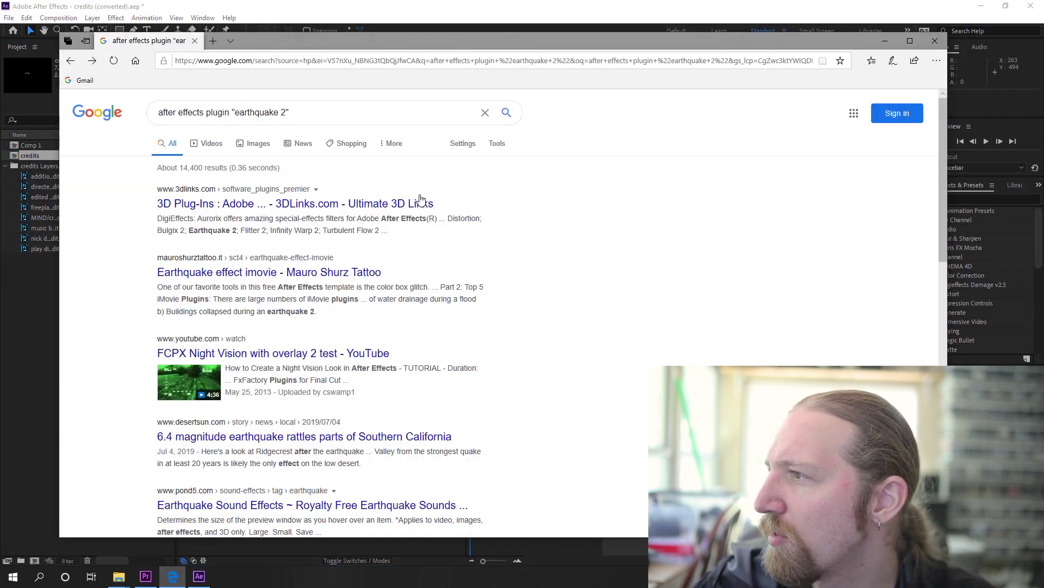
left_click(289, 204)
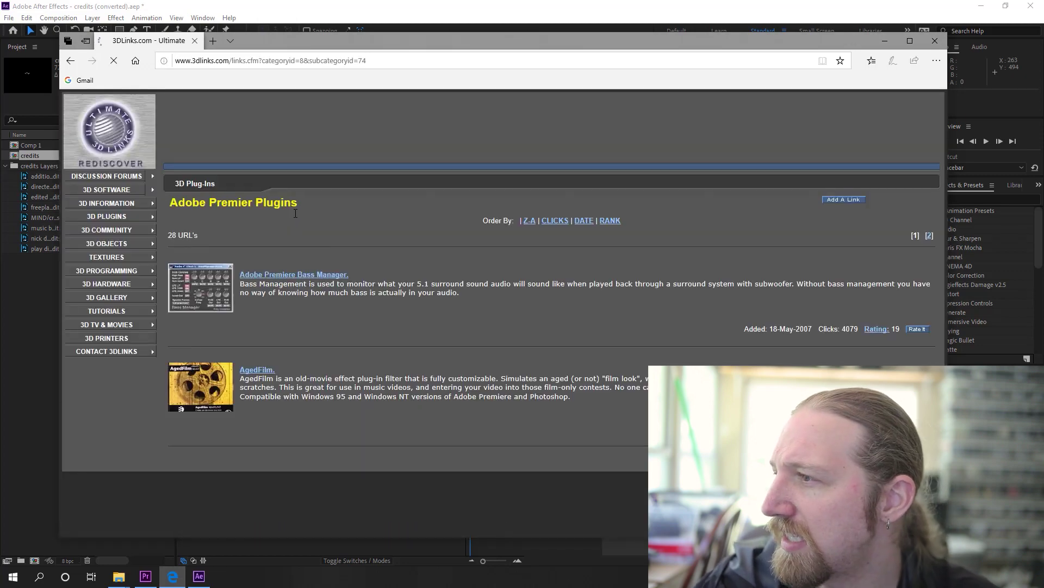
Find and highlight Earthquake 2 in the Aurorix 2.10 plug-in list, and return to After Effects
scroll(417, 374, "down", 3)
scroll(417, 374, "down", 4)
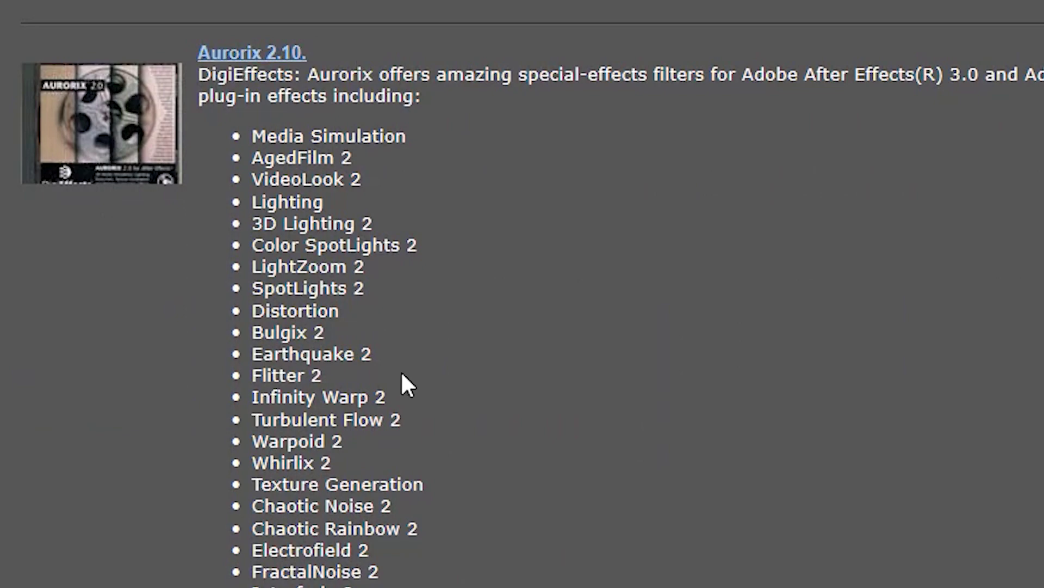
left_click_drag(395, 351, 275, 352)
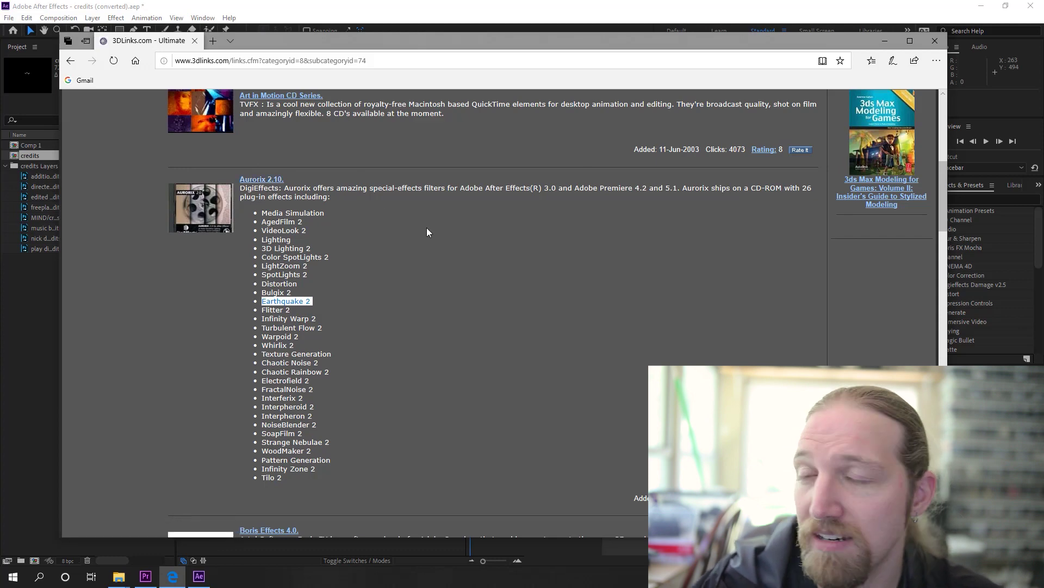
left_click(374, 285)
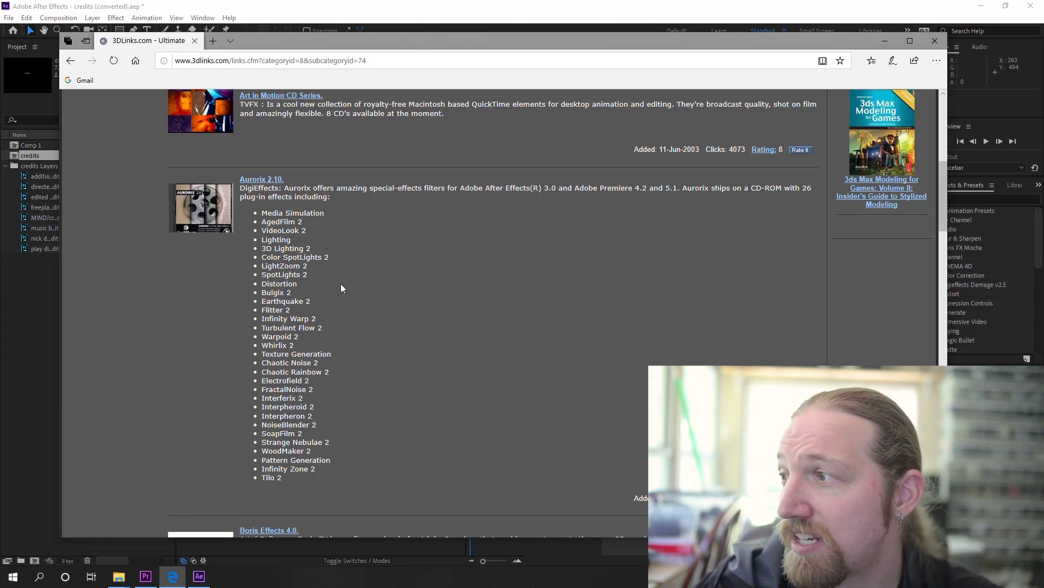
left_click_drag(331, 304, 260, 303)
left_click(580, 8)
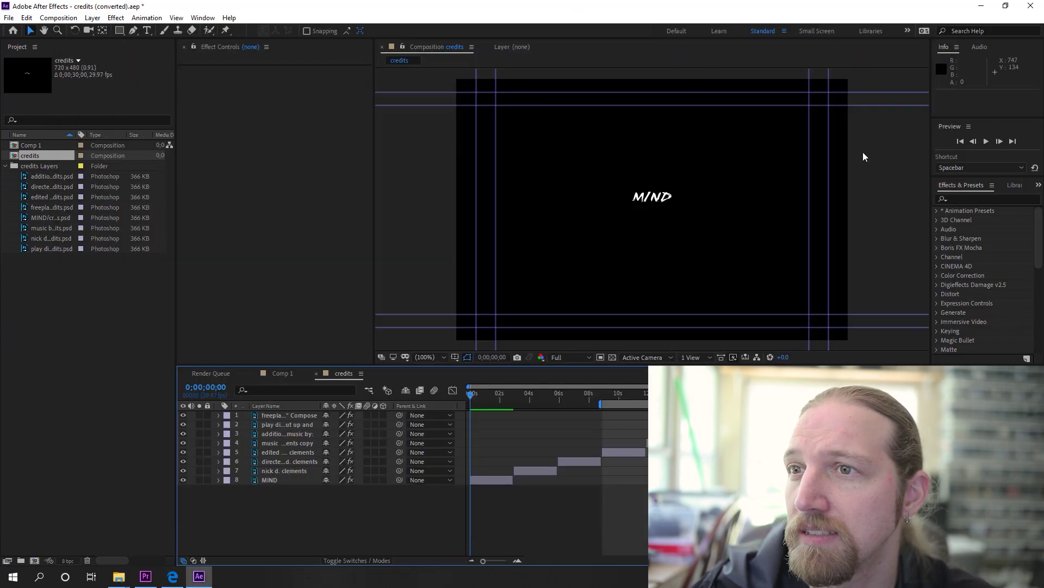
Search the effects for "earth" and apply the Digieffects Damage v2.5 Earthquake preset to the MIND layer
left_click(958, 200)
type("earth")
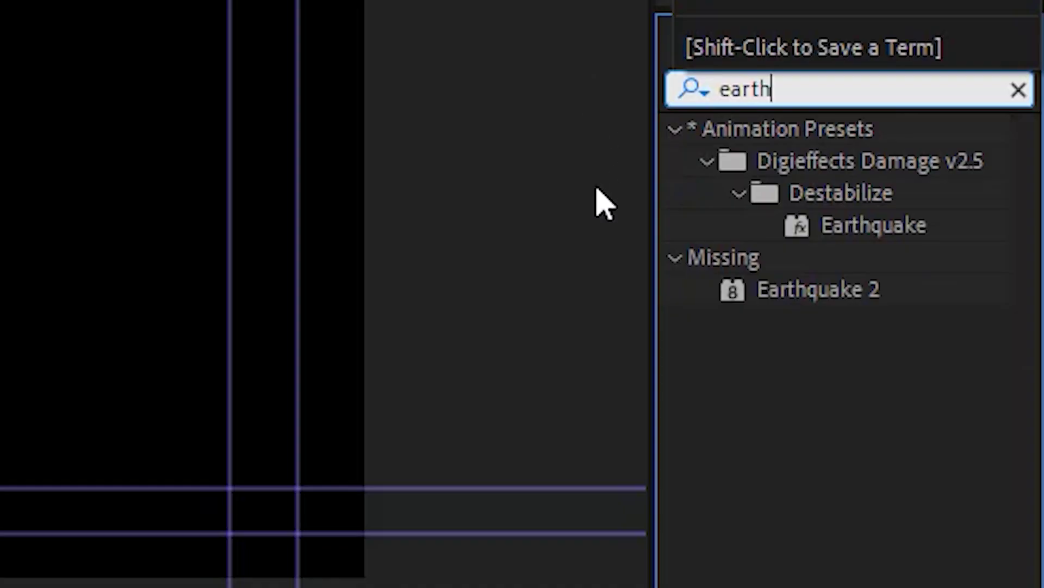
left_click(866, 220)
left_click_drag(893, 247, 502, 480)
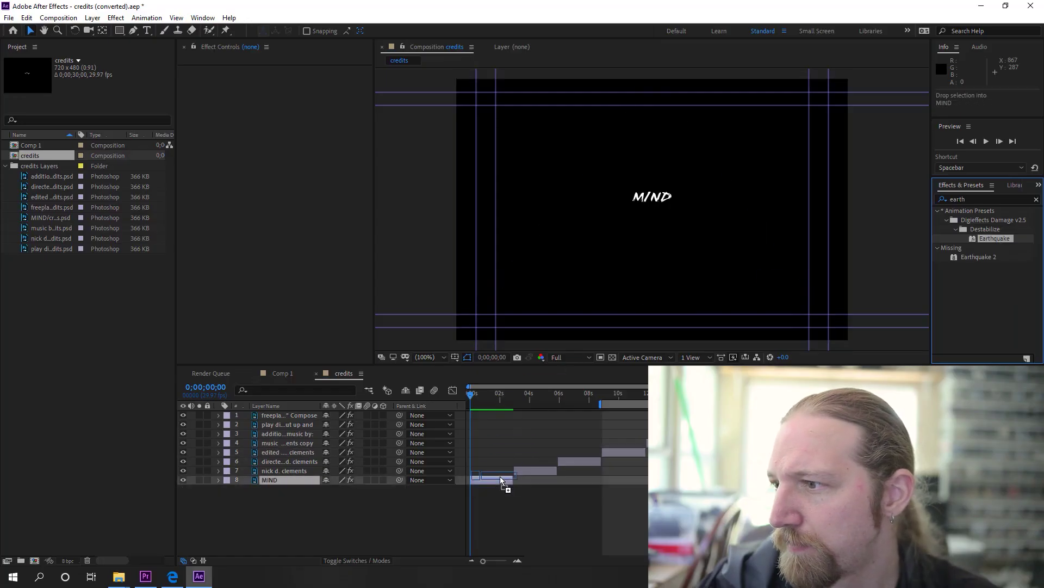
Preview the MIND title's shake animation and scrub the current time to 0;00;00;15
key("space")
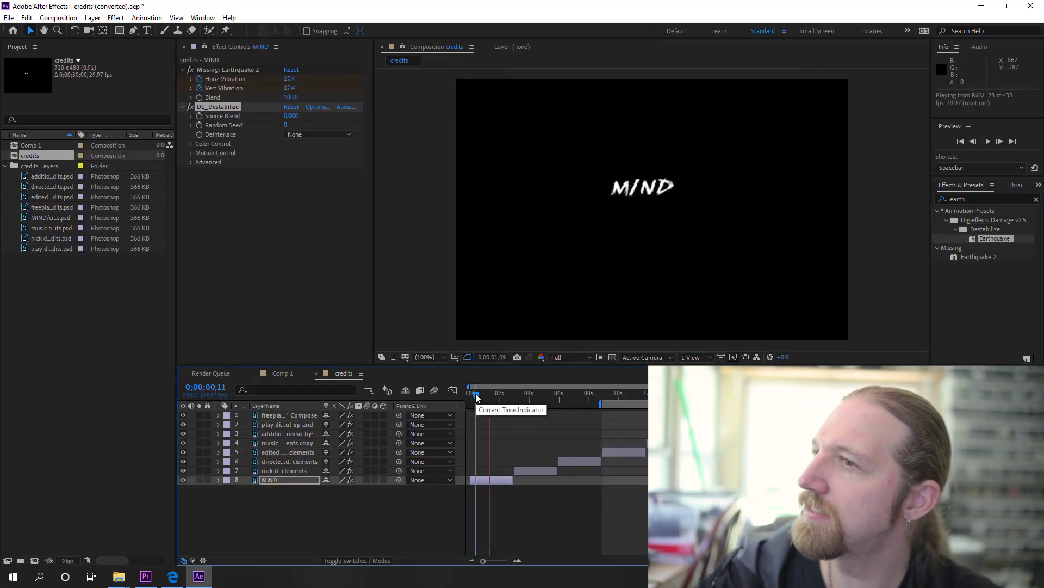
key("space")
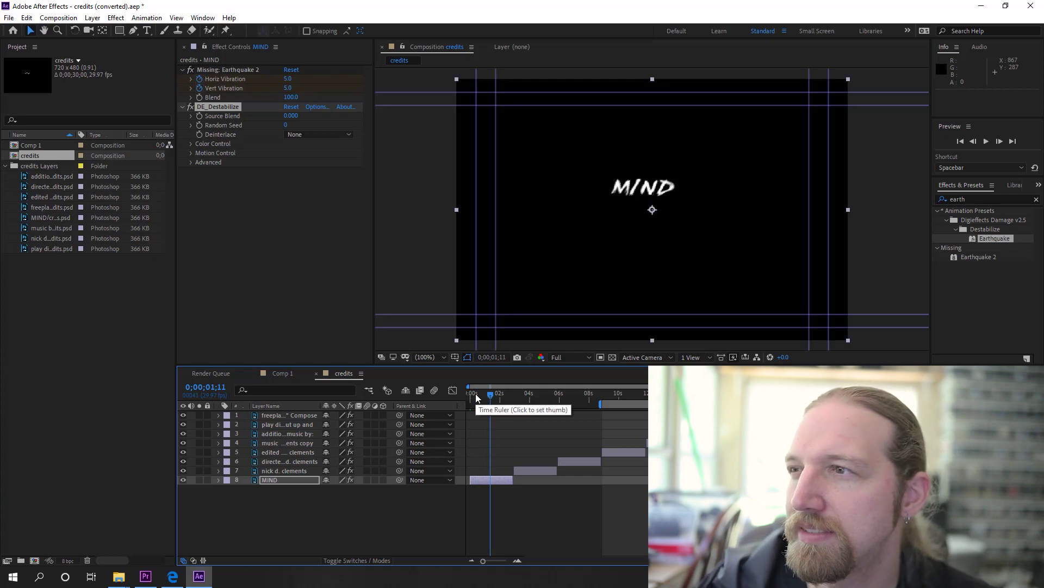
mouse_move(476, 397)
left_mouse_down()
mouse_move(506, 399)
mouse_move(479, 399)
left_mouse_up()
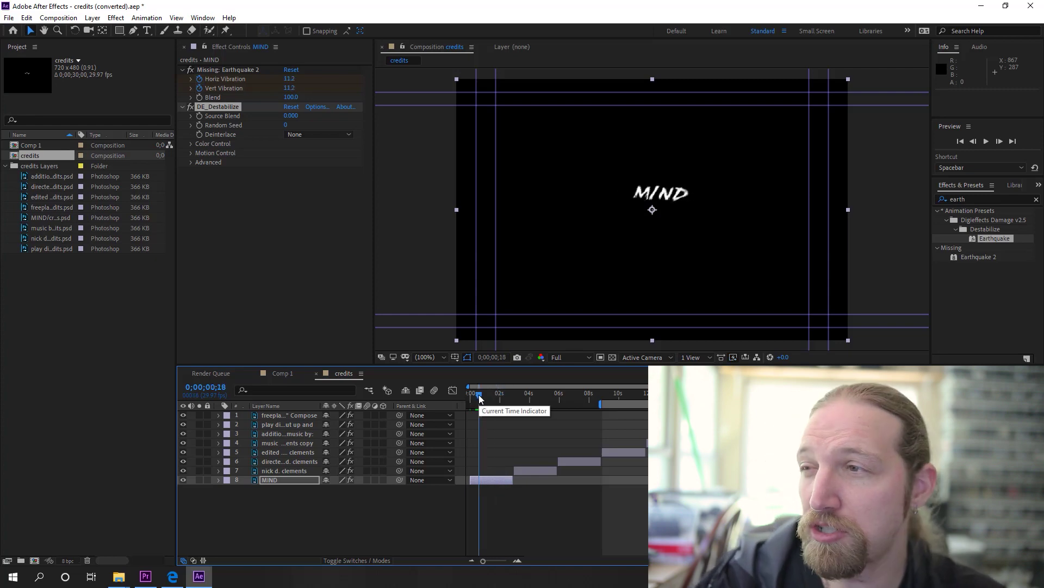
mouse_move(479, 399)
left_mouse_down()
mouse_move(490, 399)
mouse_move(478, 396)
left_mouse_up()
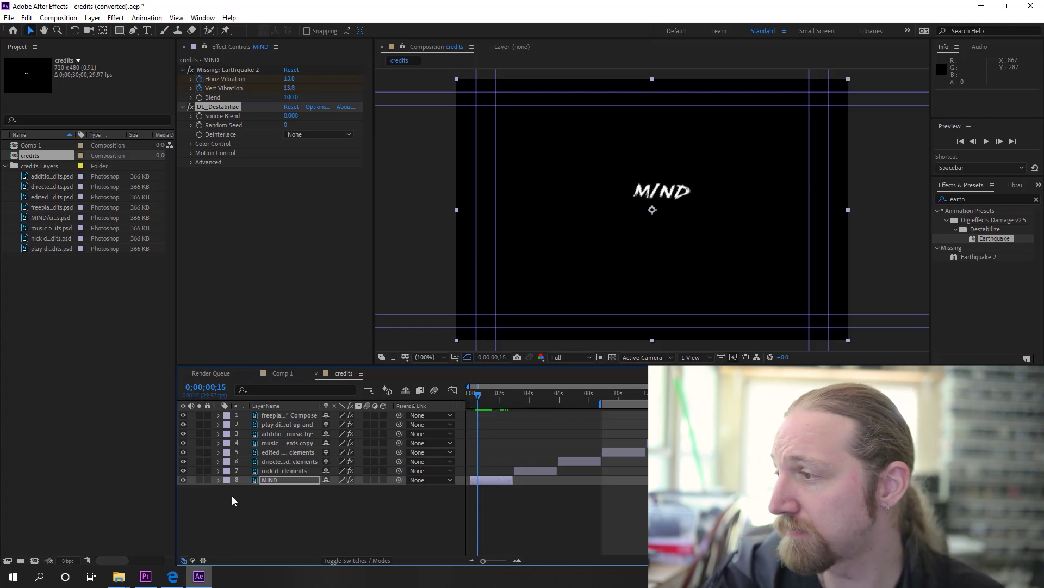
On layer 7's Earthquake 2 effect, set Horiz Vibration to 68 and Vert Vibration to 22, and collapse the layer
left_click(218, 470)
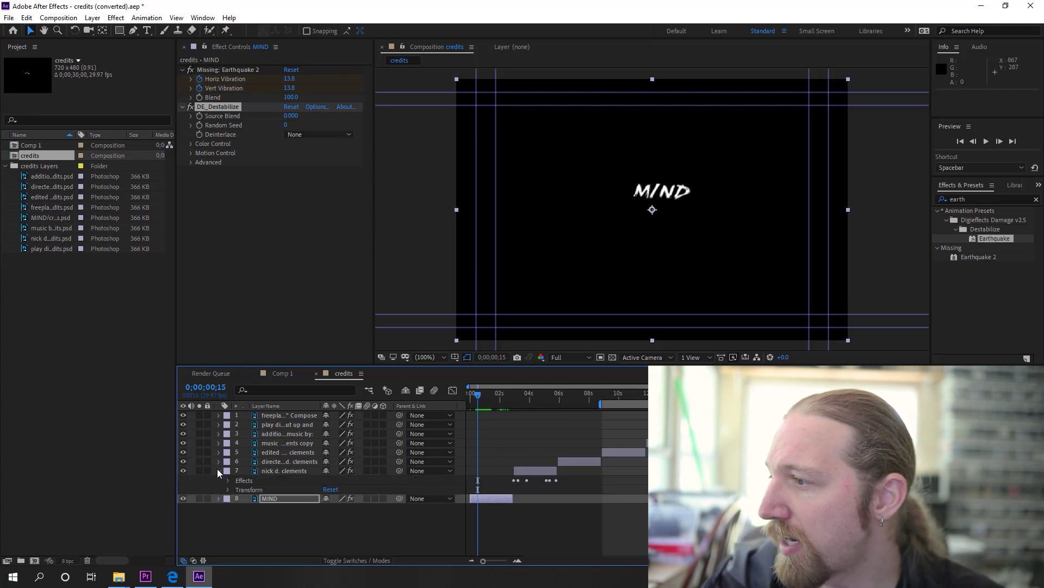
left_click(227, 479)
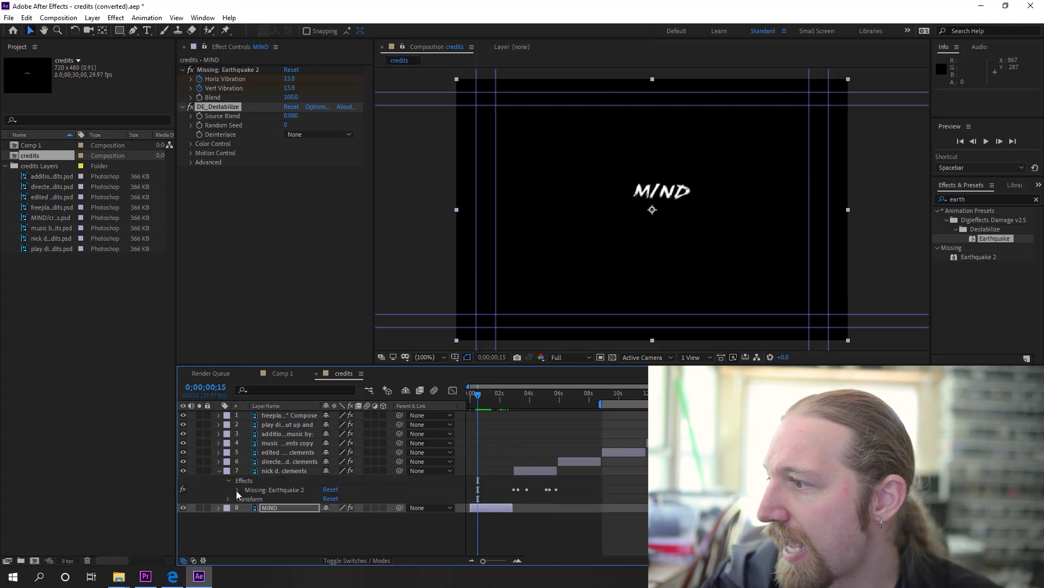
left_click(237, 489)
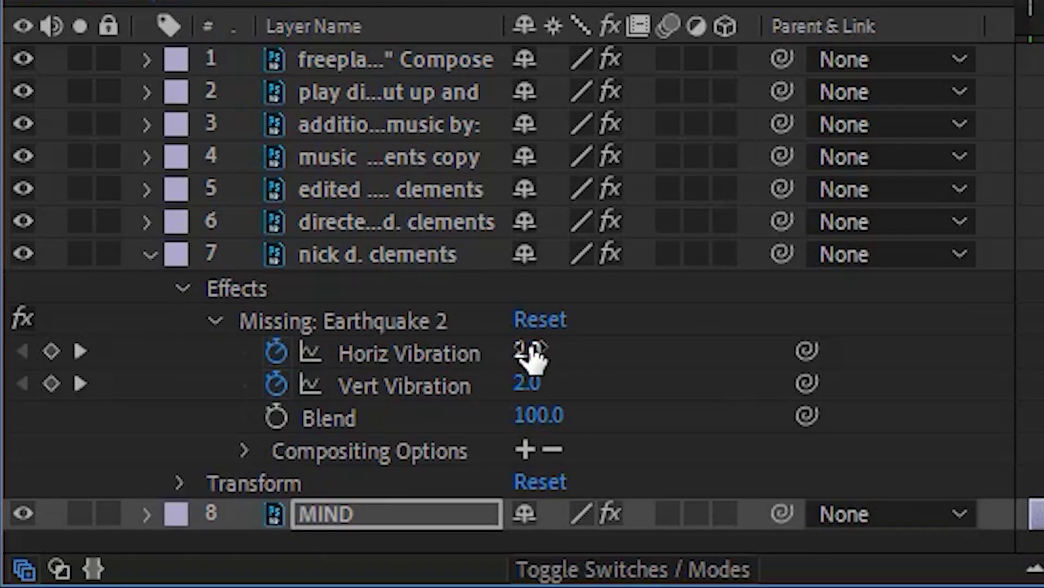
left_click_drag(531, 354, 597, 380)
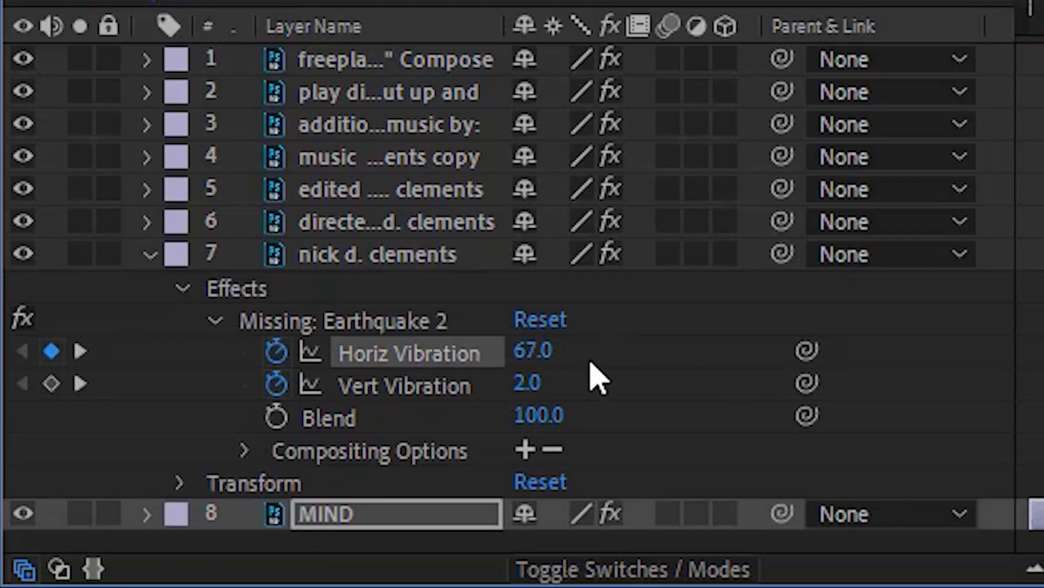
left_click_drag(527, 383, 533, 355)
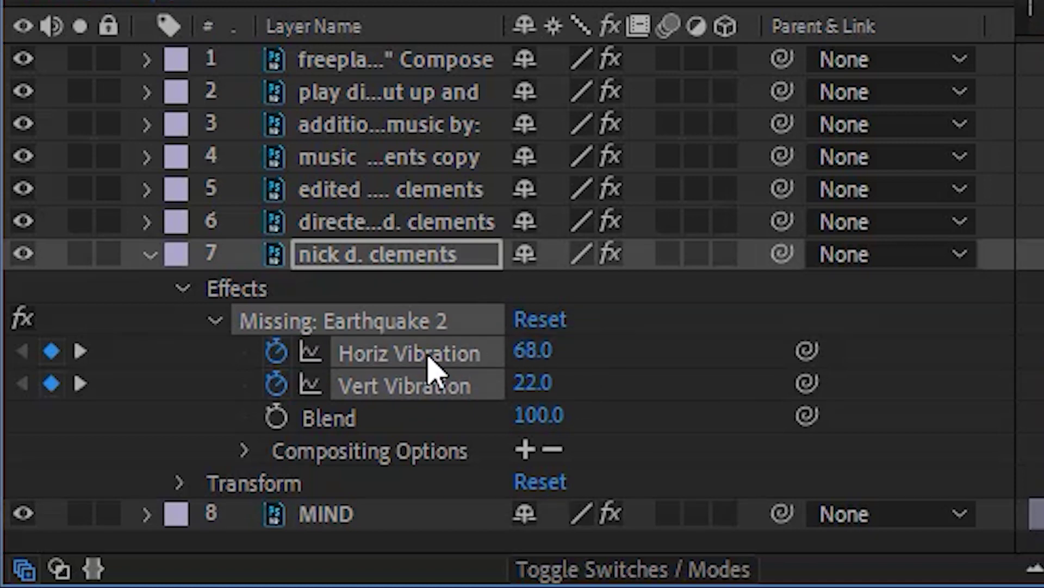
left_click(428, 354)
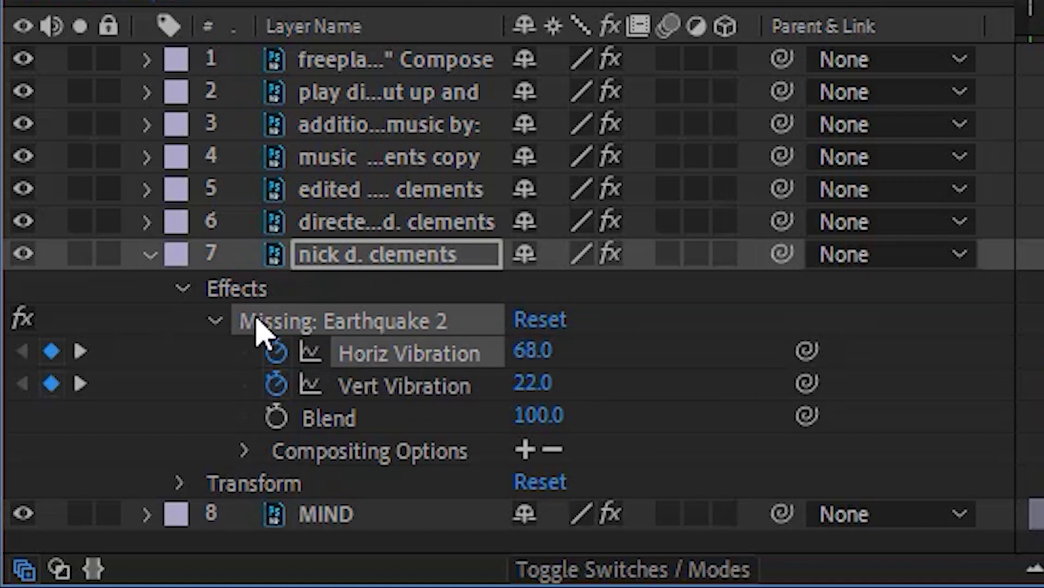
left_click(151, 256)
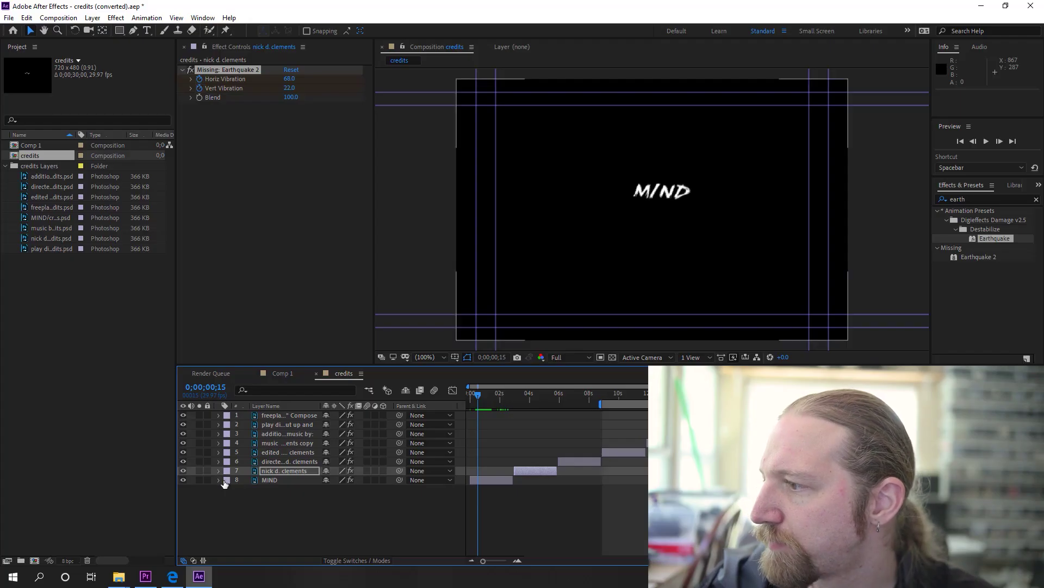
Scrub the credits composition to 0;00;01;00, then switch to VLC and pause M I N D.mp4 on the "edited by" credit
left_click_drag(504, 401, 479, 407)
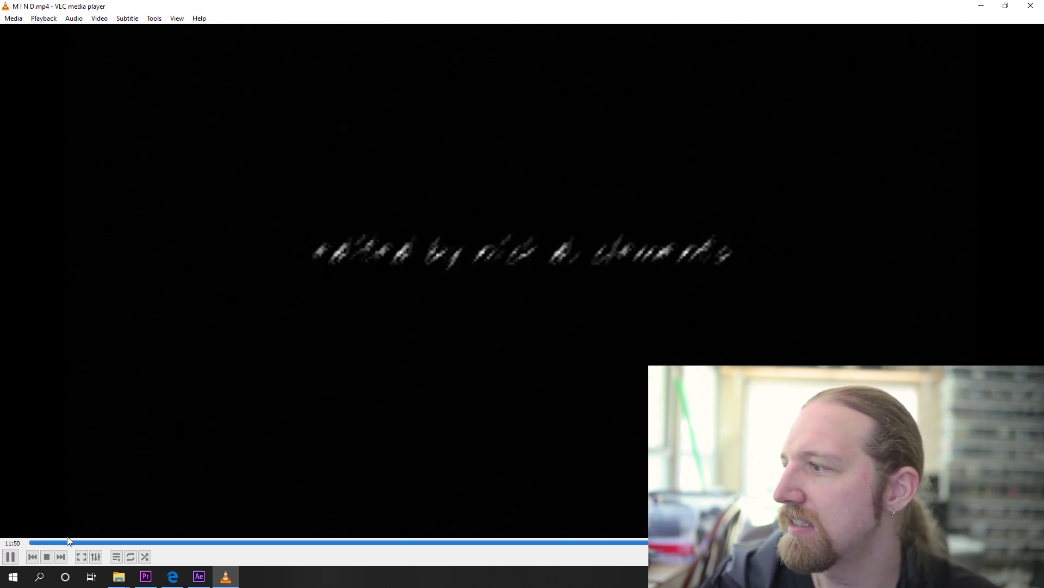
left_click(11, 556)
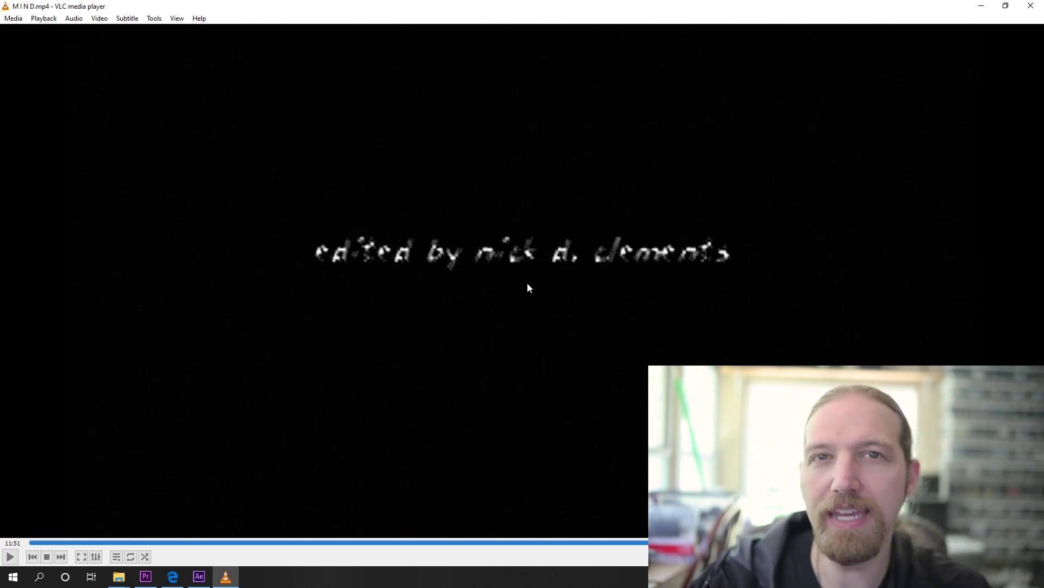
Return to After Effects, scrub the credits composition to 0;00;01;23, and expand layer 7 to inspect its Earthquake 2 vibration keyframes
left_click(199, 576)
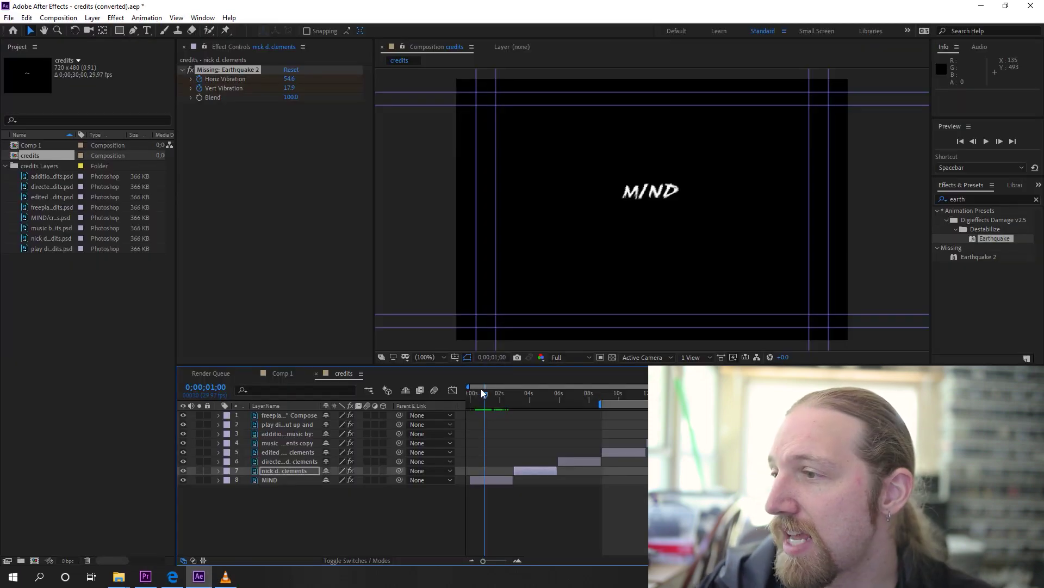
left_click_drag(483, 393, 497, 398)
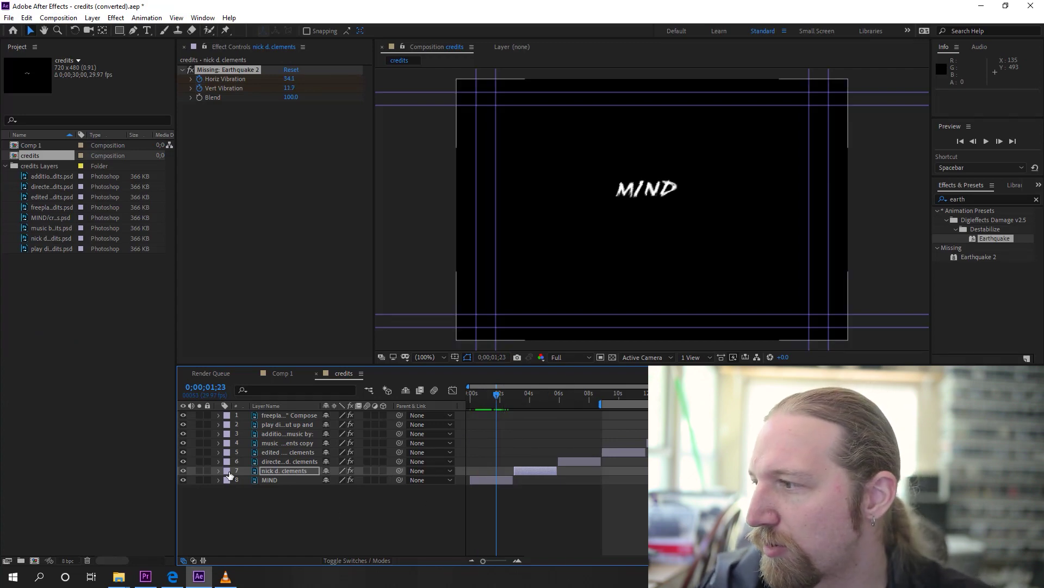
left_click(219, 471)
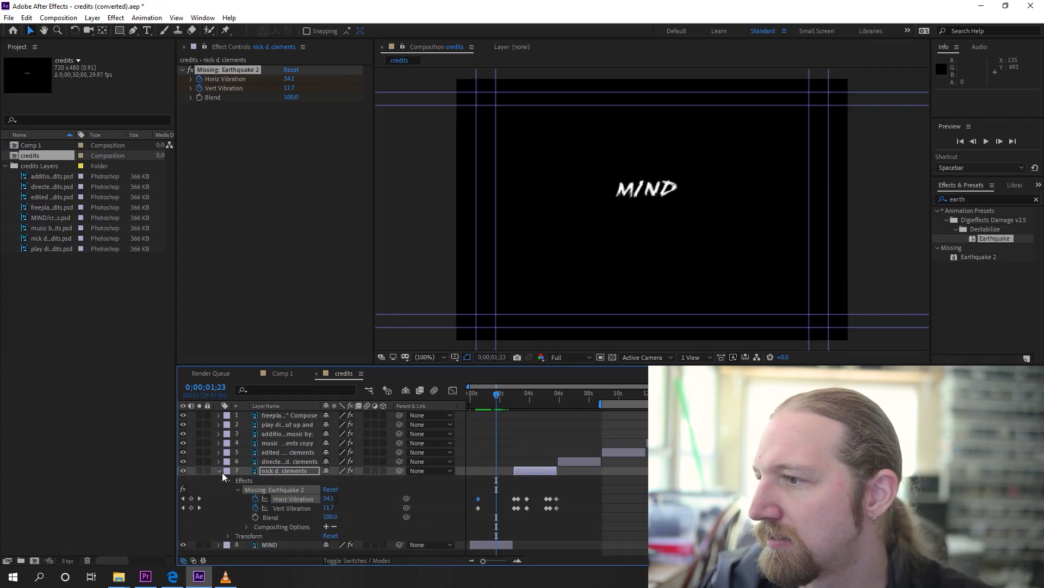
left_click(224, 493)
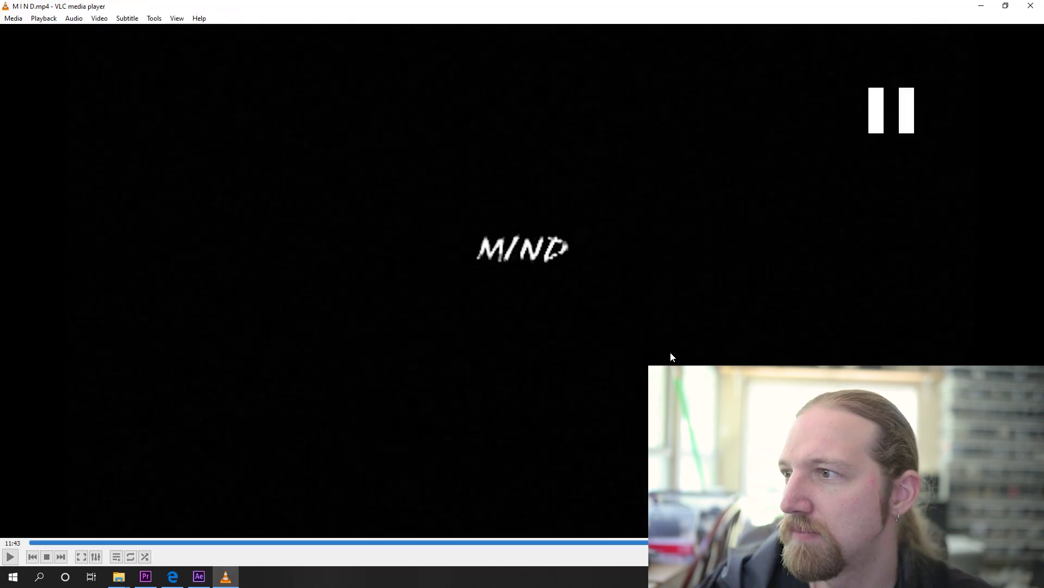
Switch to VLC and play the original MIND title in M I N D.mp4 from 11:43
key("space")
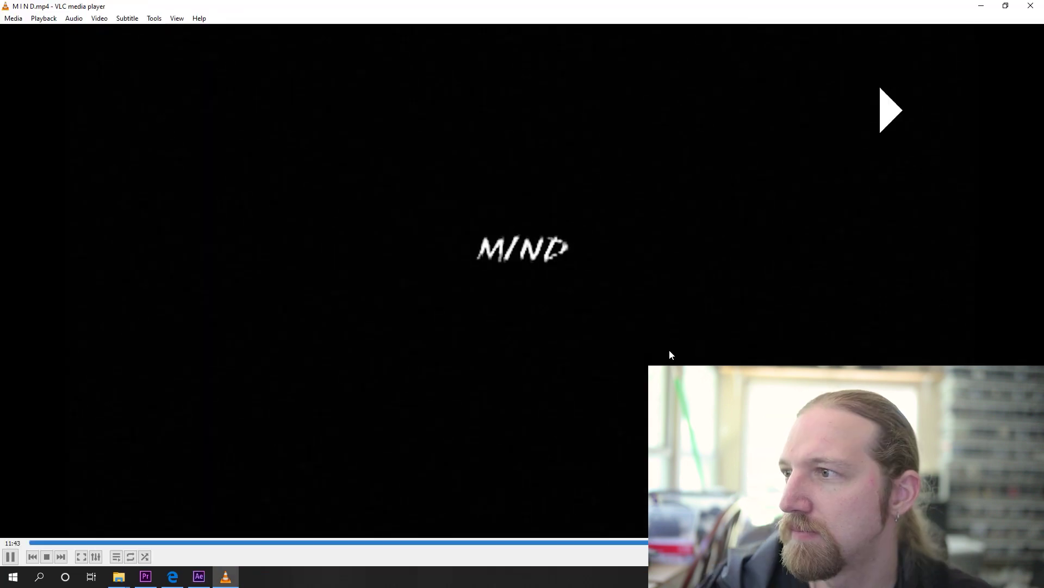